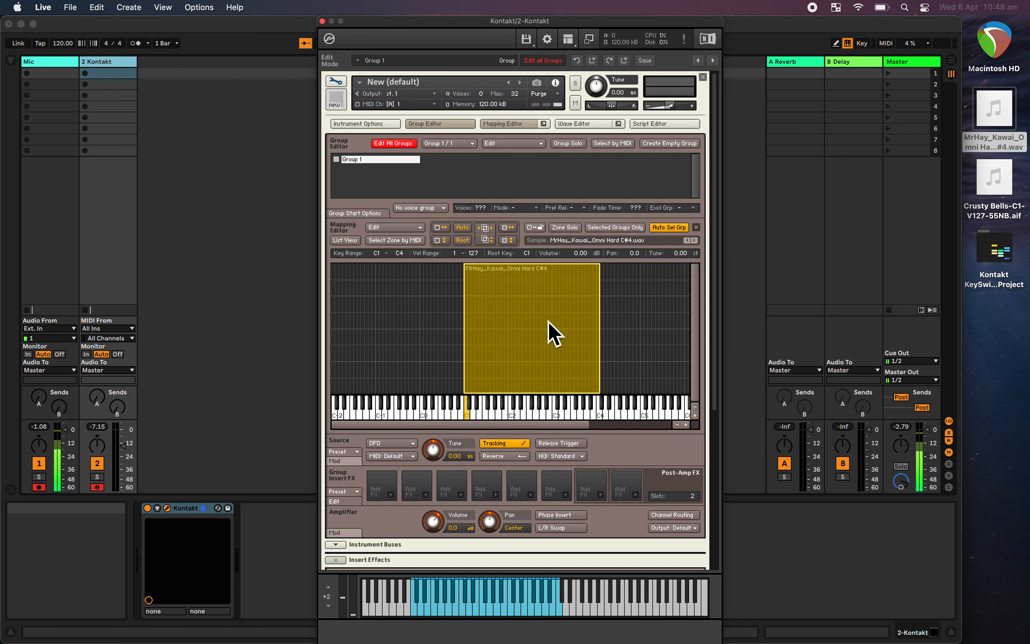
- Rename the existing group as Piano, create a second empty group and name it Bells
double_click(359, 161)
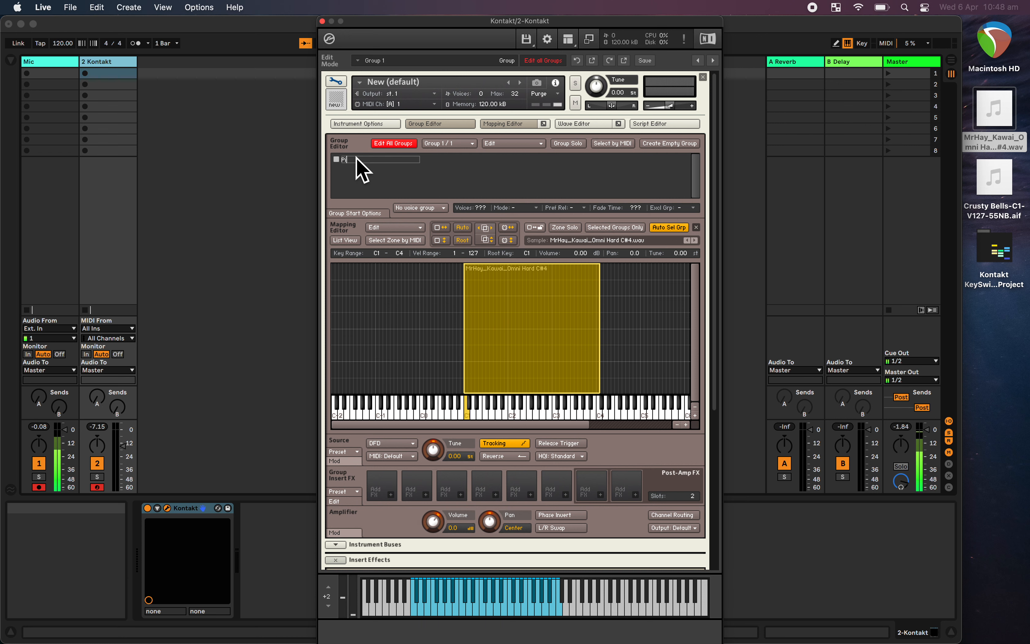
key(Return)
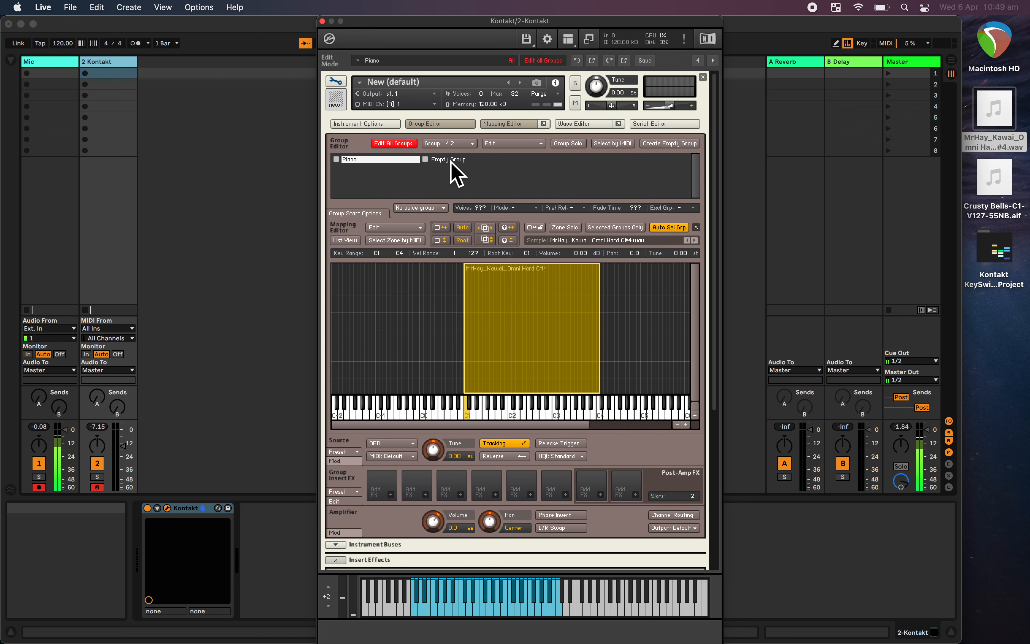
double_click(453, 164)
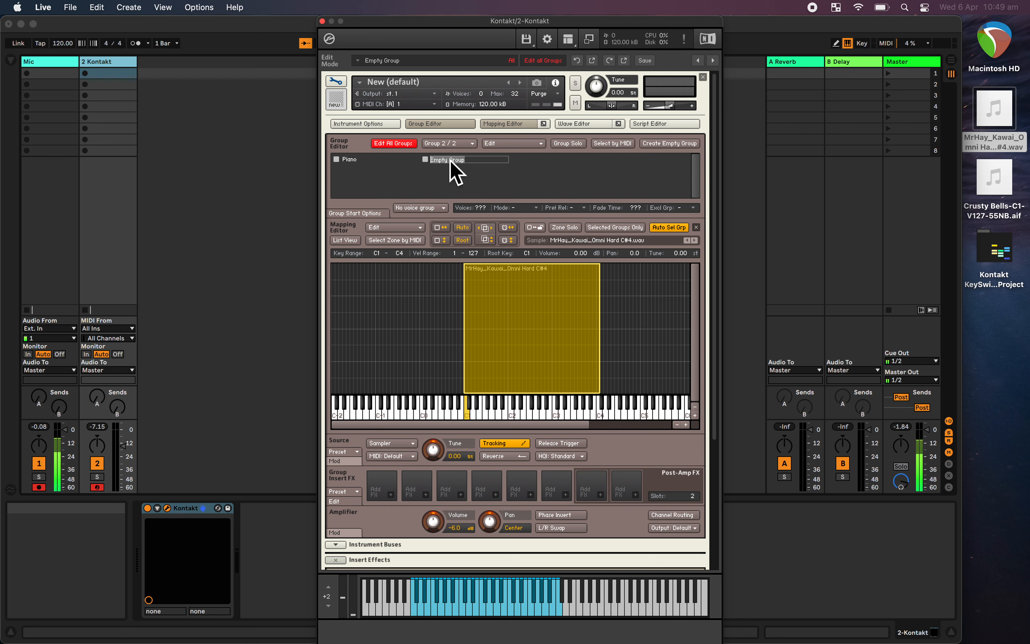
key(Return)
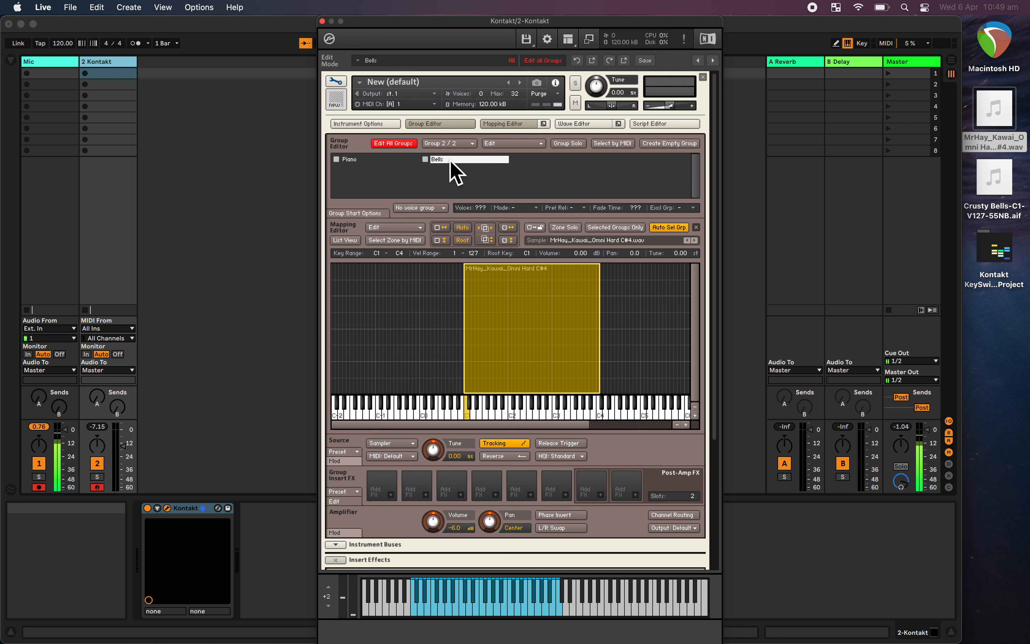
- Limit the mapping editor to showing selected groups only, and compare the zones of the Piano and Bells groups
click(359, 163)
click(456, 163)
click(398, 163)
click(460, 164)
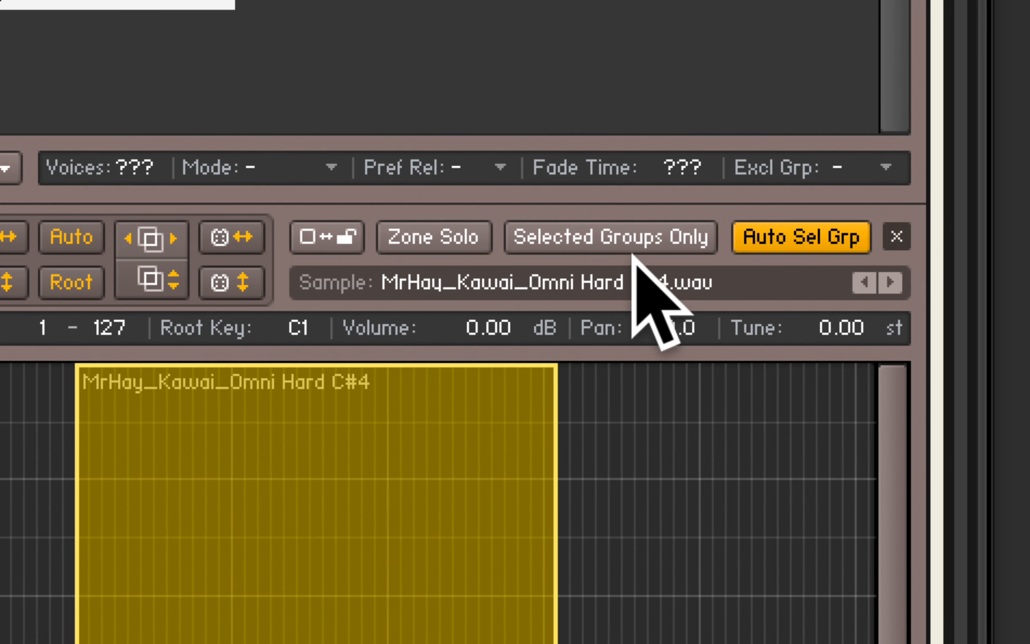
click(637, 244)
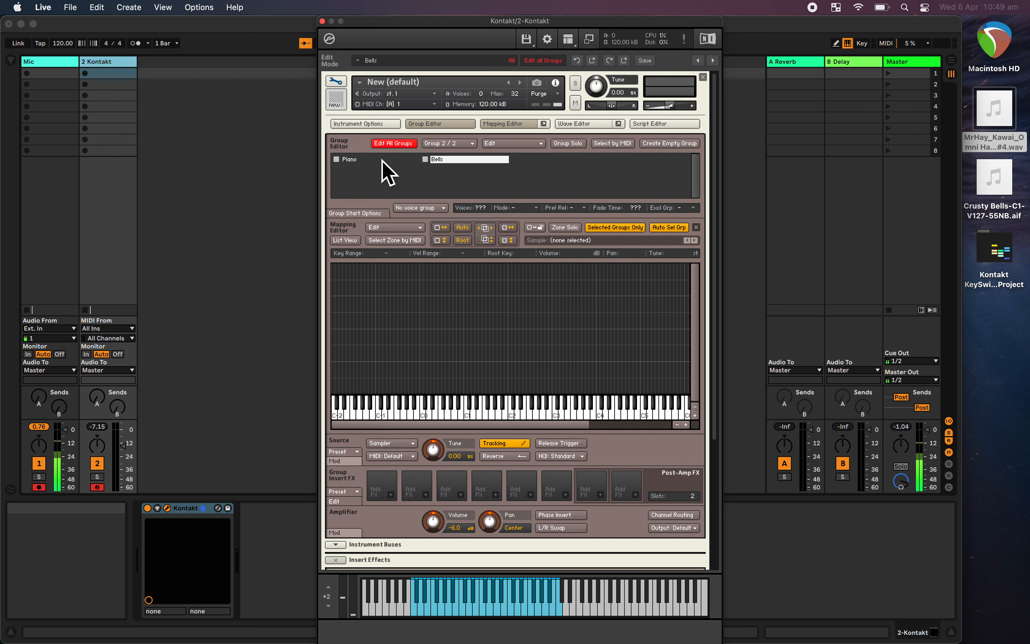
click(379, 159)
click(443, 160)
click(379, 164)
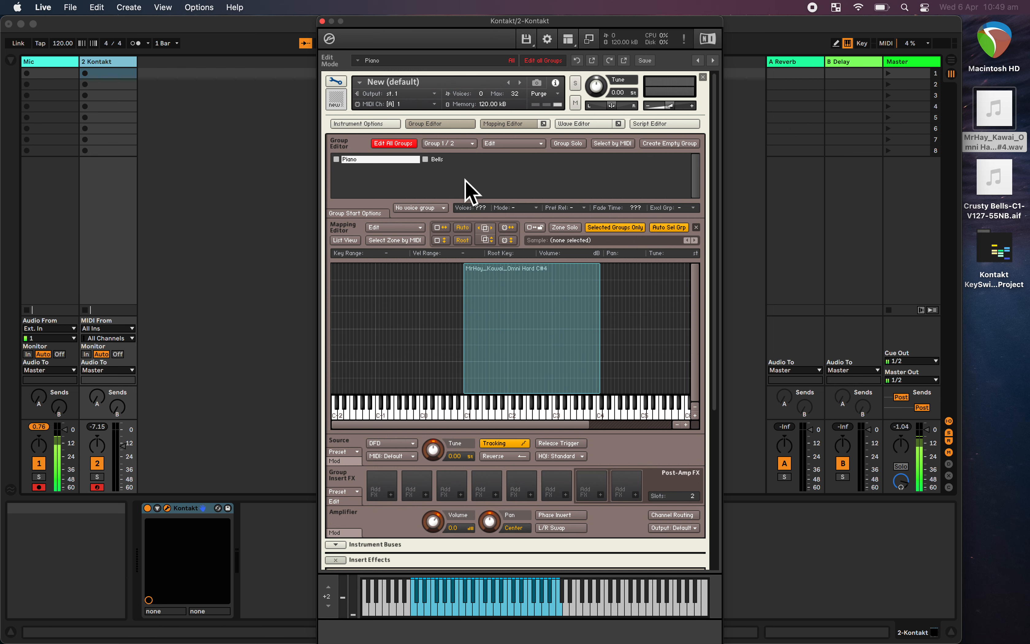
- Map the Crusty Bells-C1-V127-55NB.aif sample from the desktop across C1 to C4 in the Bells group, and compare it with the Piano group
click(461, 161)
drag(1002, 173, 612, 340)
click(409, 161)
click(456, 163)
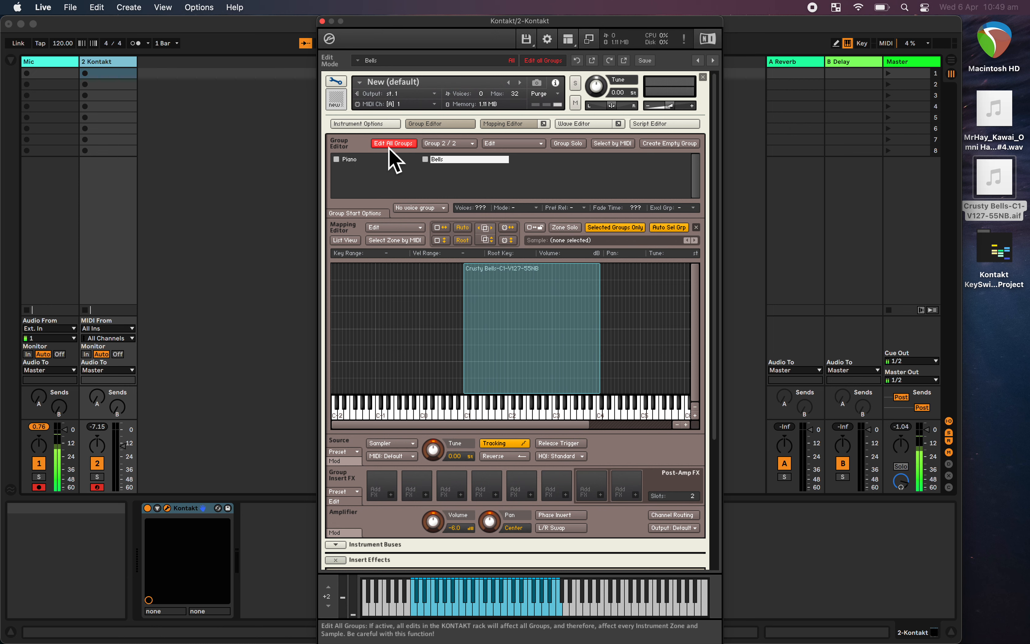
- Turn off Edit All Groups and switch between Piano and Bells to check that each is edited individually
click(407, 145)
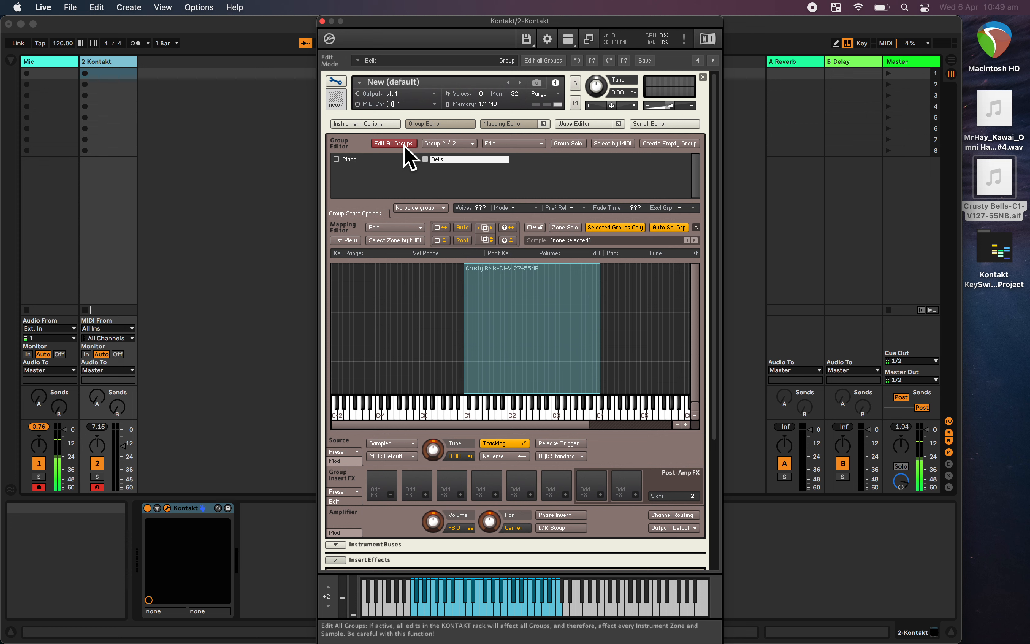
click(366, 162)
click(439, 162)
click(391, 162)
click(446, 162)
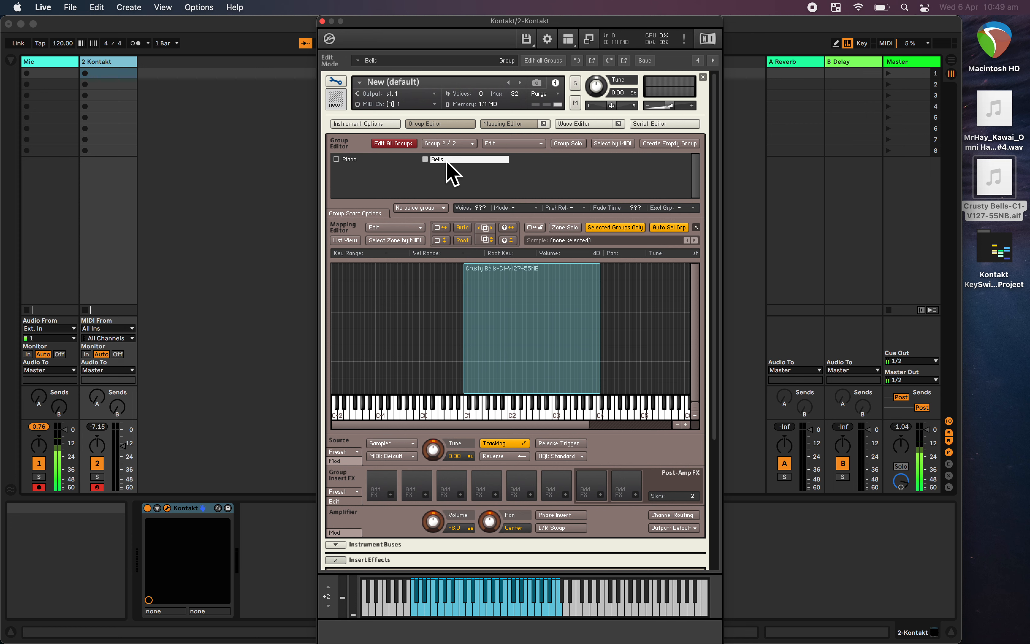
- Set the Piano group's start condition to Start On Key, with the key between C0 and C0
click(375, 161)
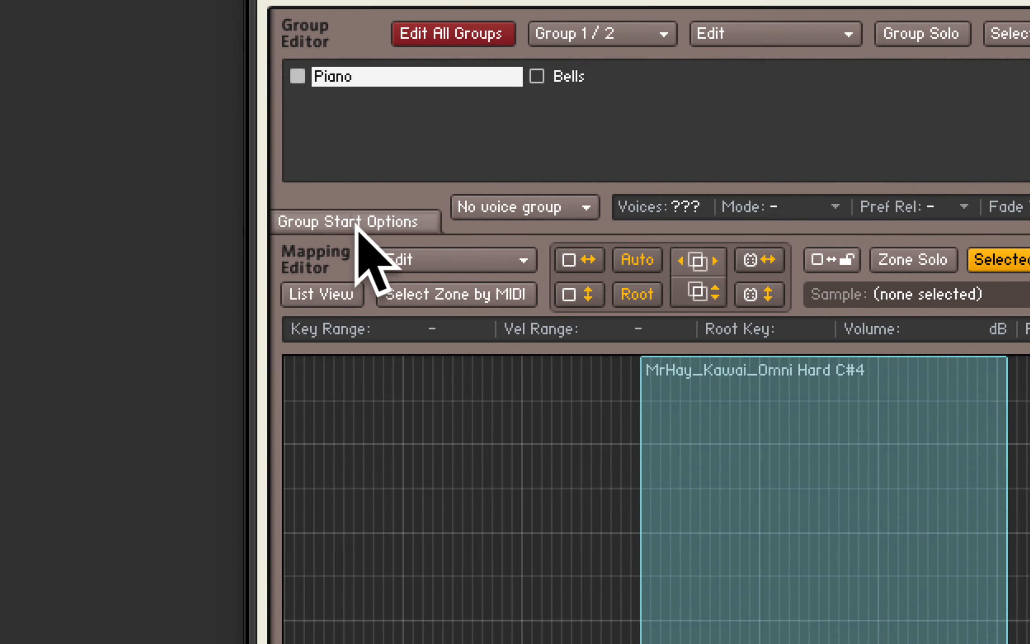
click(356, 222)
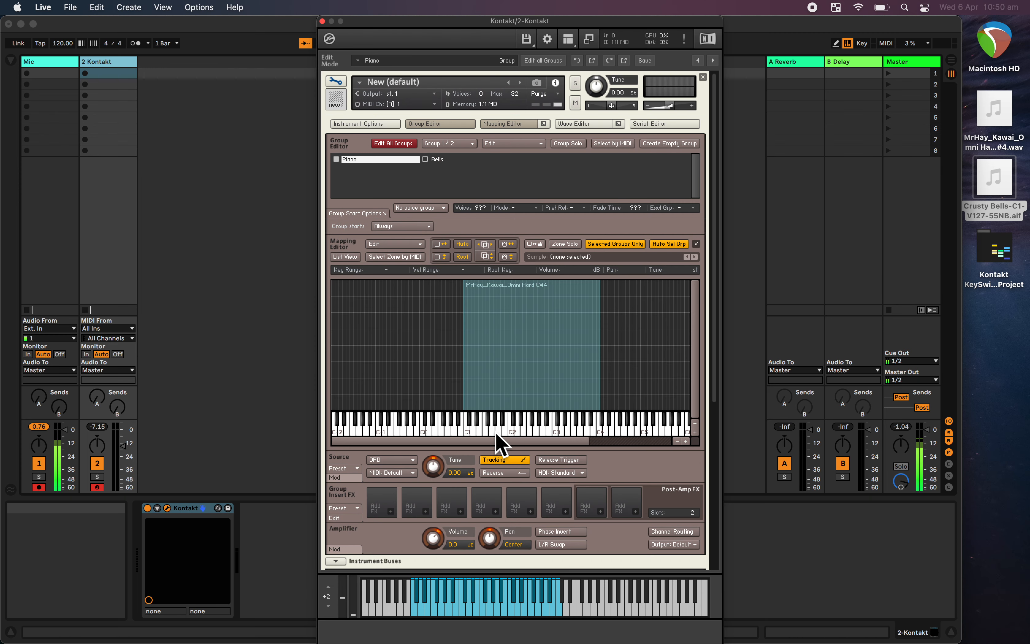
mouse_move(524, 431)
mouse_down()
mouse_move(582, 432)
mouse_move(501, 432)
mouse_move(585, 438)
mouse_move(549, 430)
mouse_up()
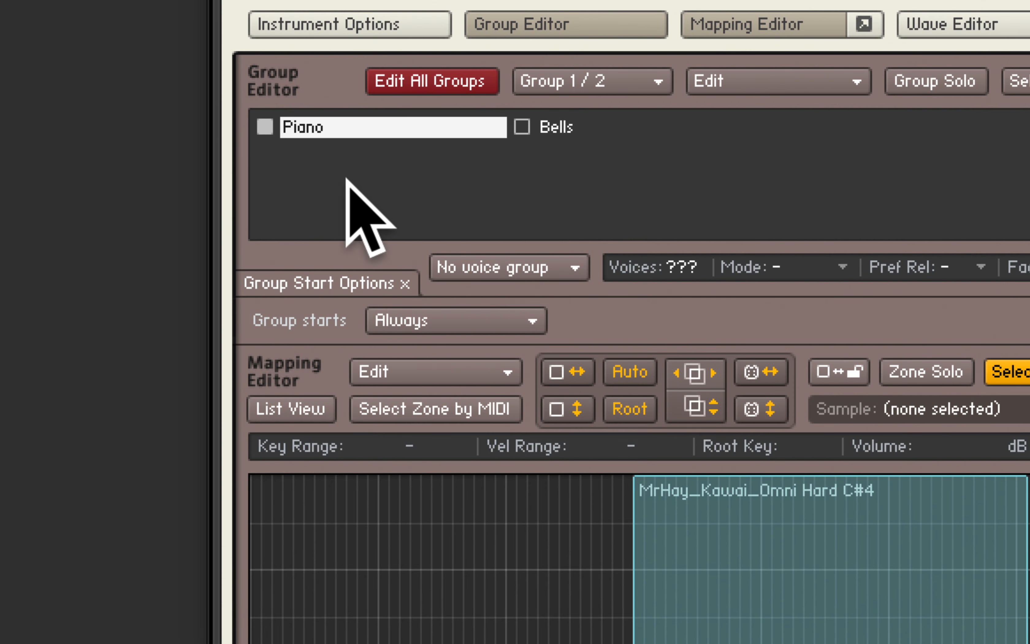
click(437, 324)
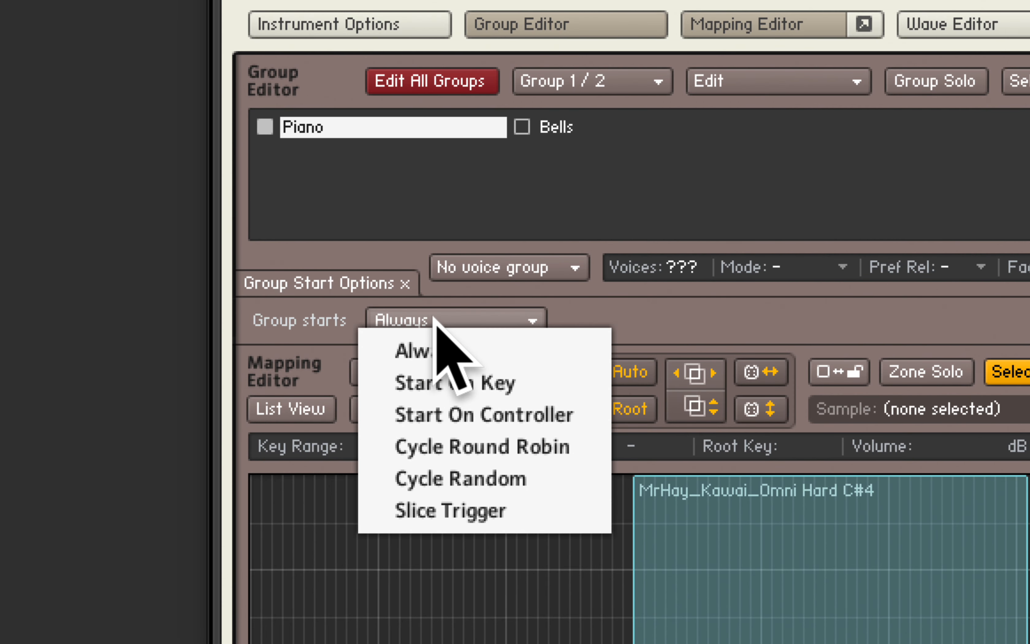
click(527, 386)
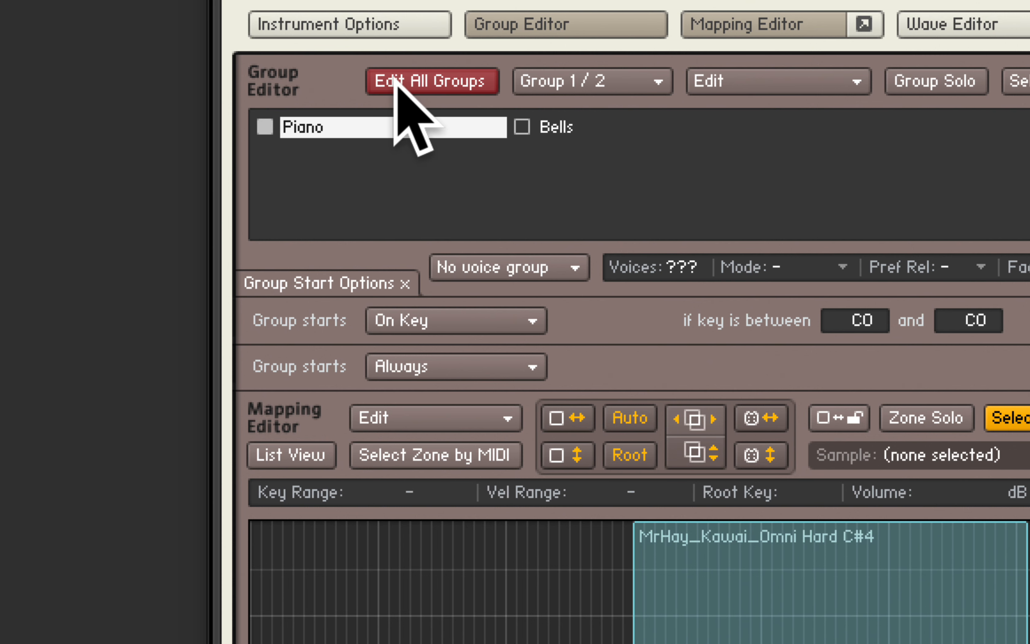
- Set the Bells group's start condition to Start On Key, with the key between D0 and D0
click(574, 125)
click(487, 320)
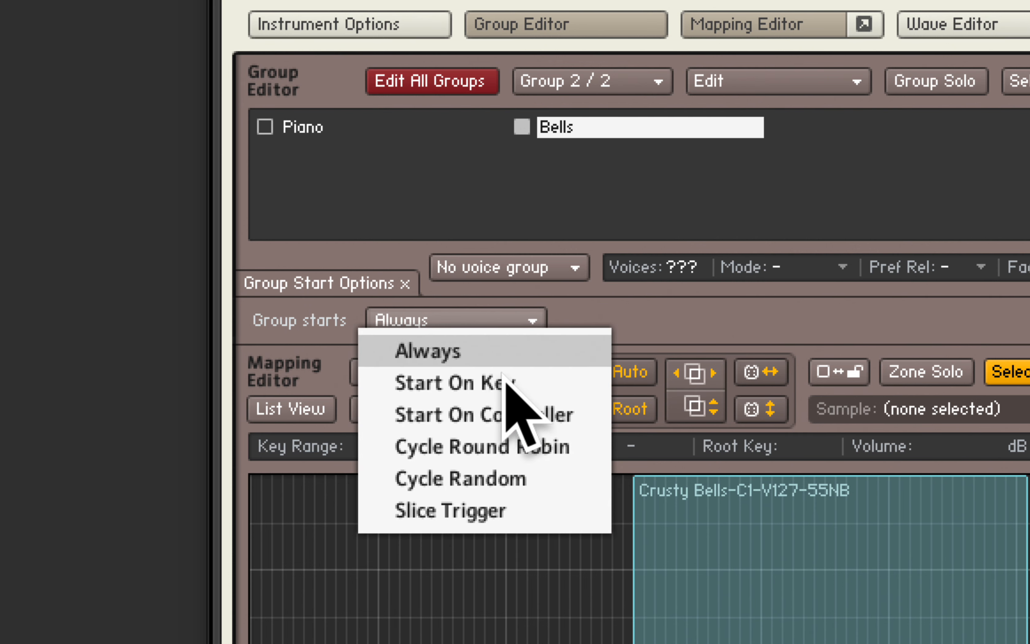
click(500, 382)
drag(867, 327, 869, 309)
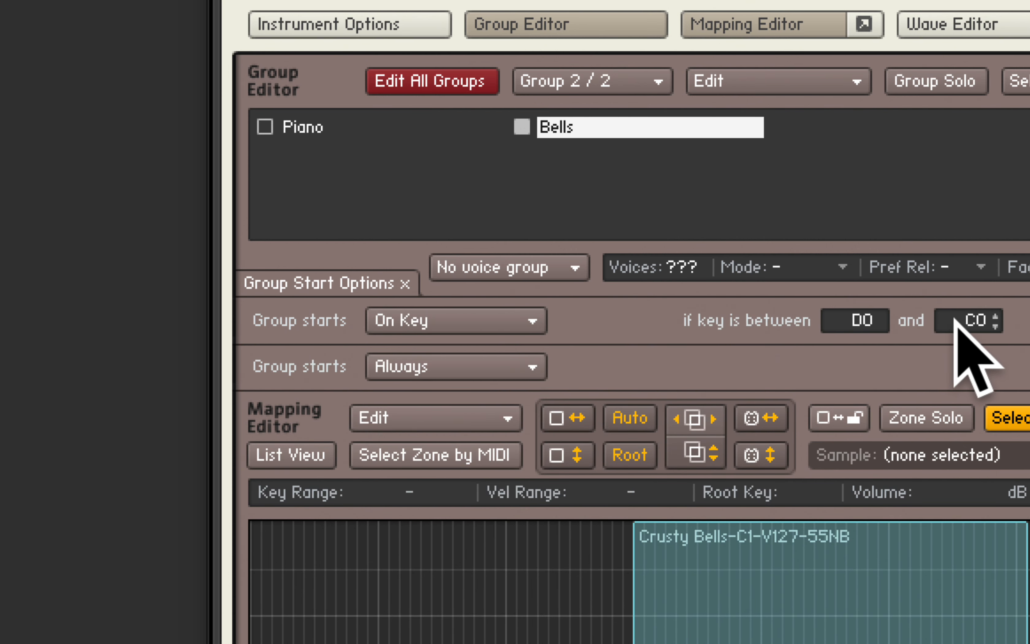
drag(974, 322, 975, 301)
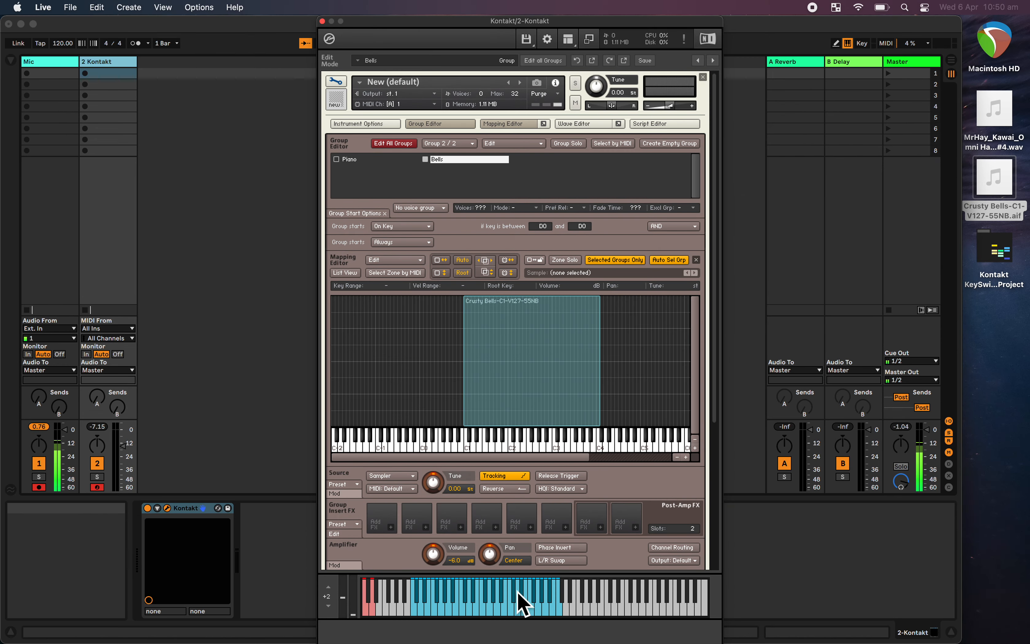
- Hide the on-screen keyboard and show it again
click(569, 45)
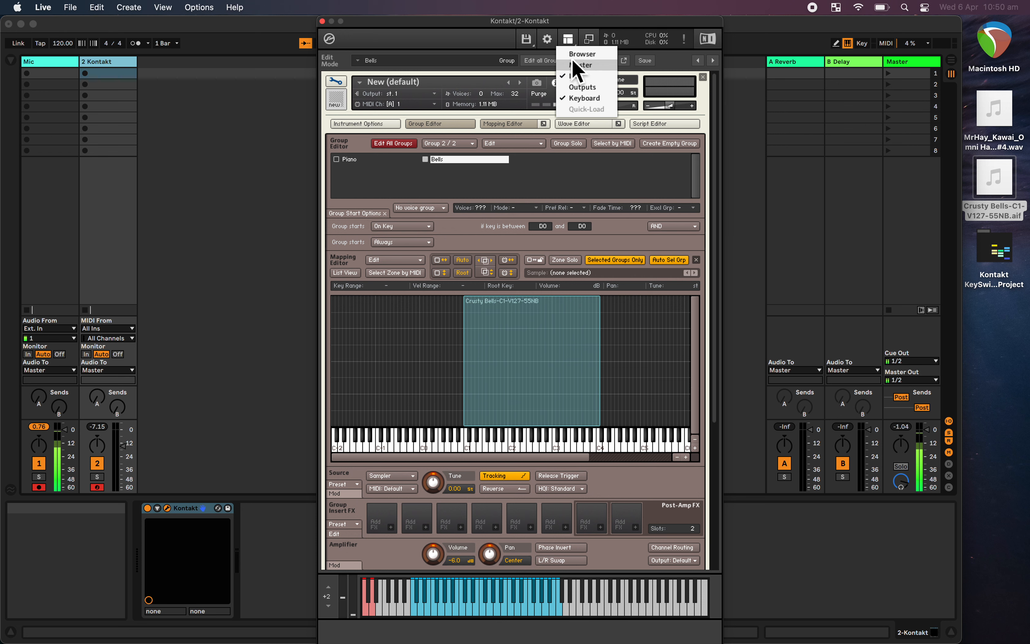
click(583, 99)
click(570, 43)
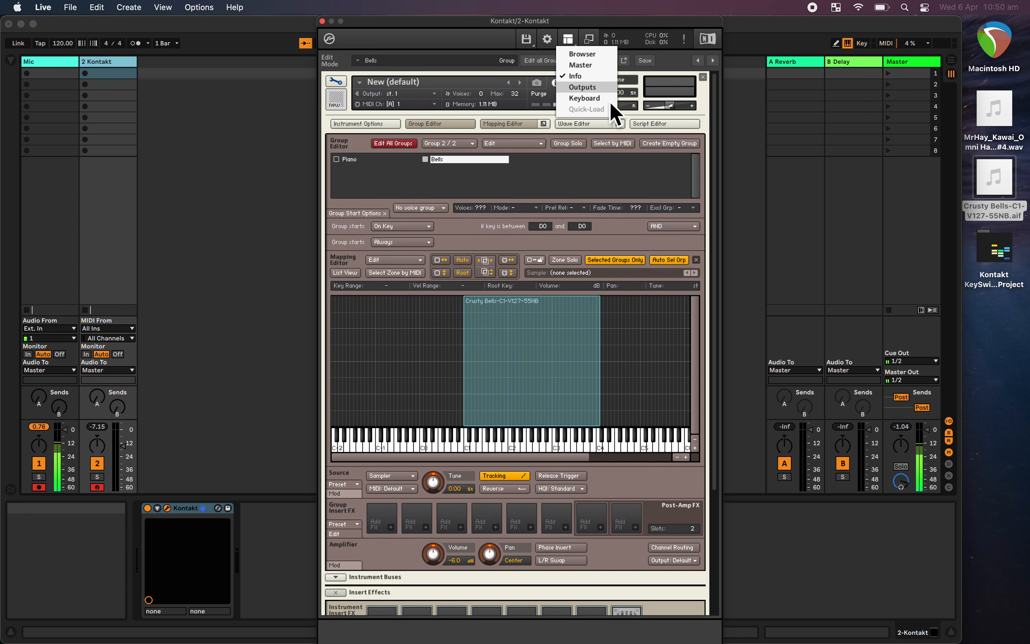
click(584, 102)
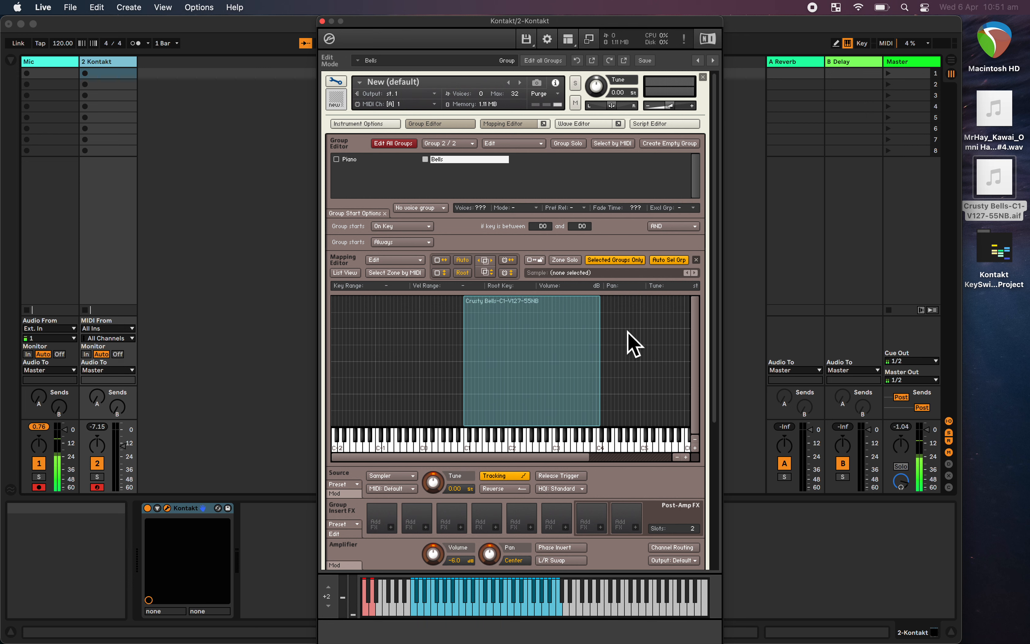
- Select the Crusty Bells zone and play various notes across its mapped range to test the key-switched groups
mouse_move(599, 346)
mouse_down()
mouse_move(609, 352)
mouse_move(566, 352)
mouse_move(609, 361)
mouse_up()
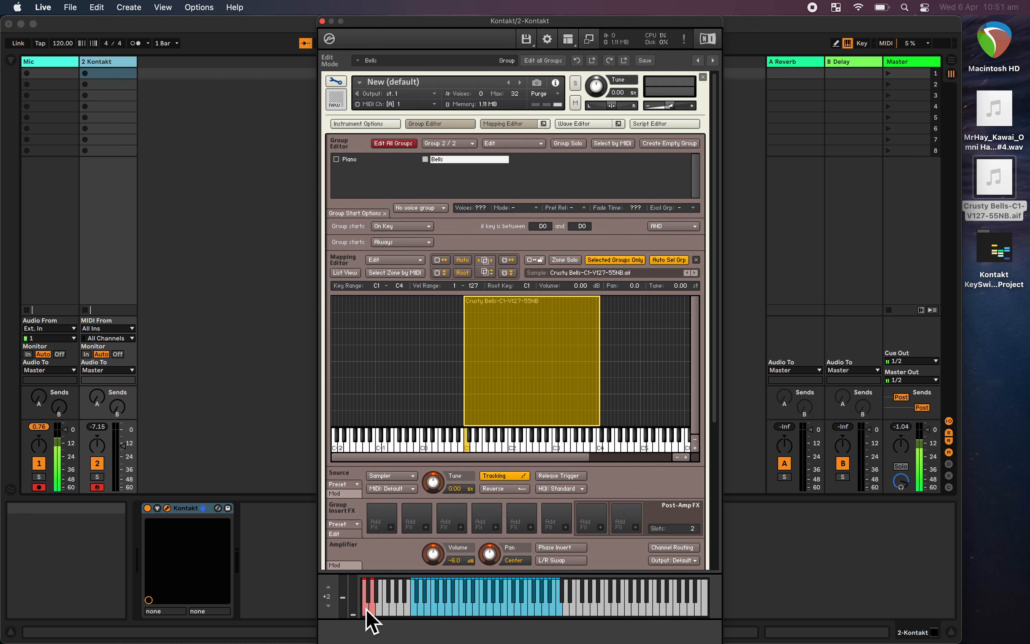
click(549, 450)
click(554, 450)
click(524, 450)
click(510, 450)
click(472, 450)
click(457, 450)
click(491, 449)
click(491, 448)
click(511, 448)
click(529, 448)
click(584, 447)
click(514, 447)
click(483, 444)
click(543, 447)
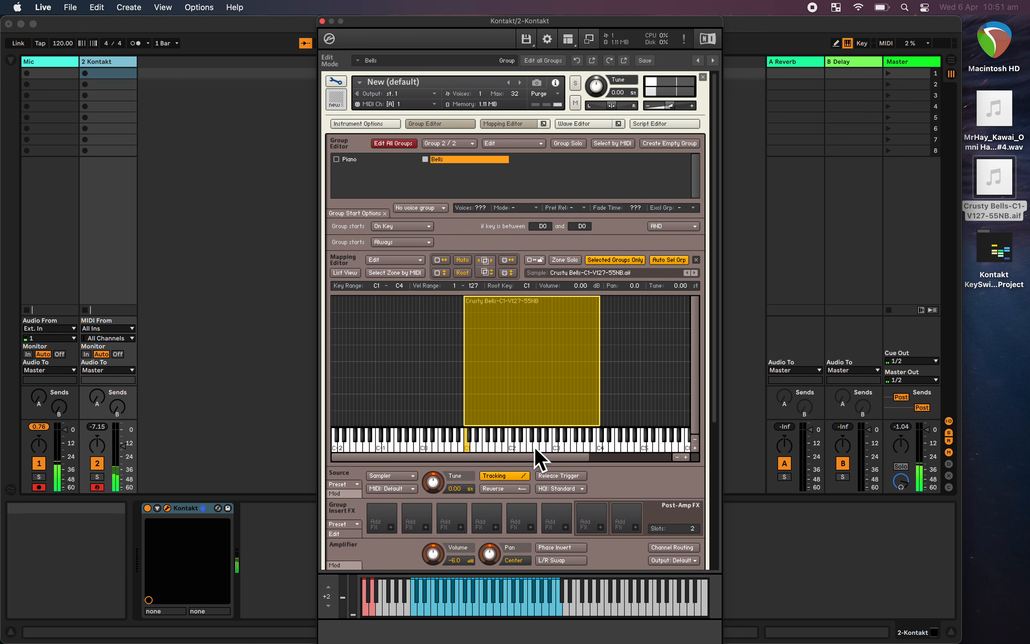